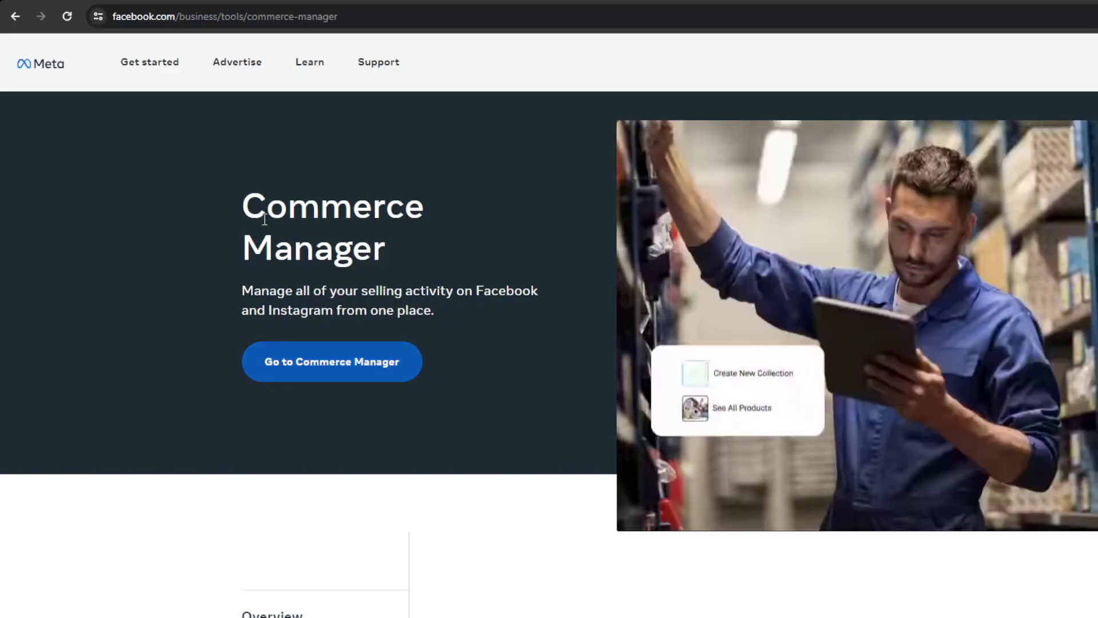
Step: Scroll through the Commerce Manager info page to review it
scroll(183, 338, down, 6)
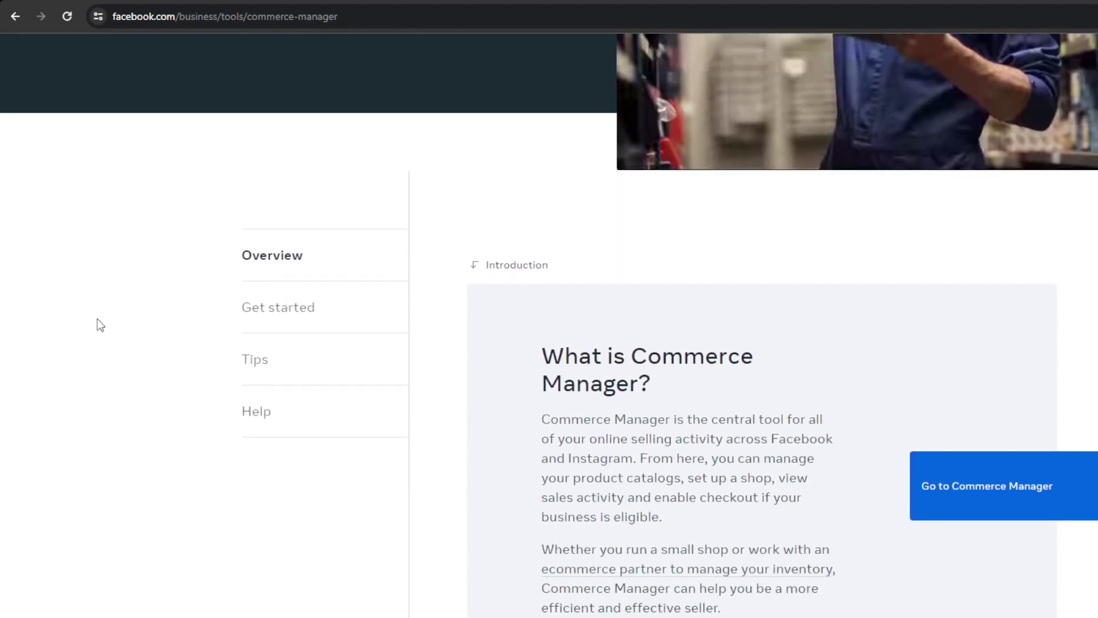
scroll(103, 319, down, 1)
scroll(115, 318, down, 7)
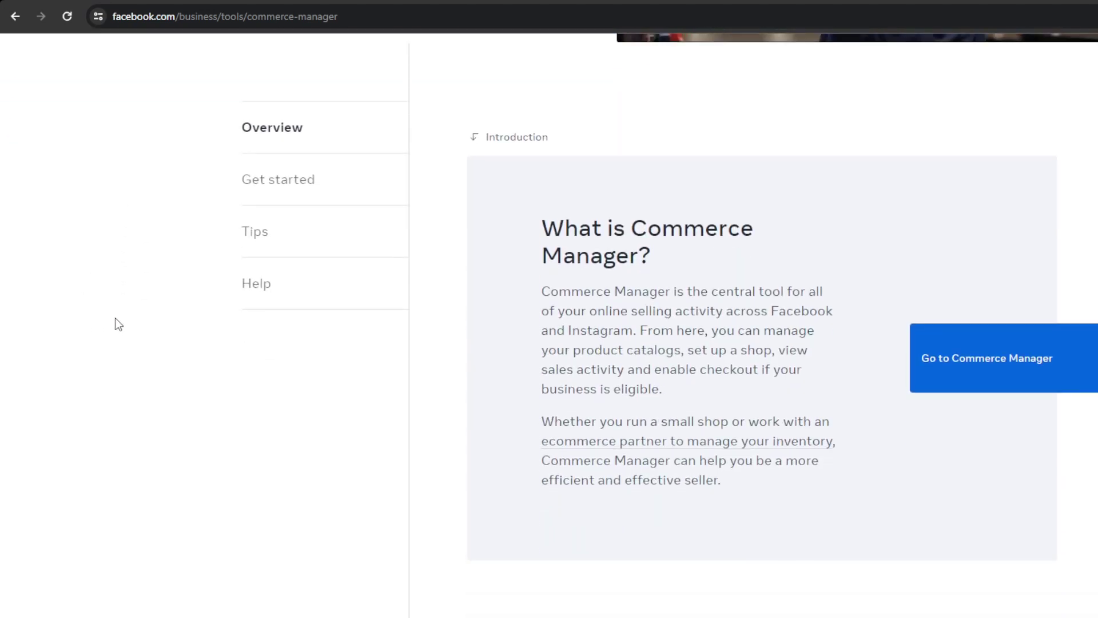
scroll(113, 324, down, 9)
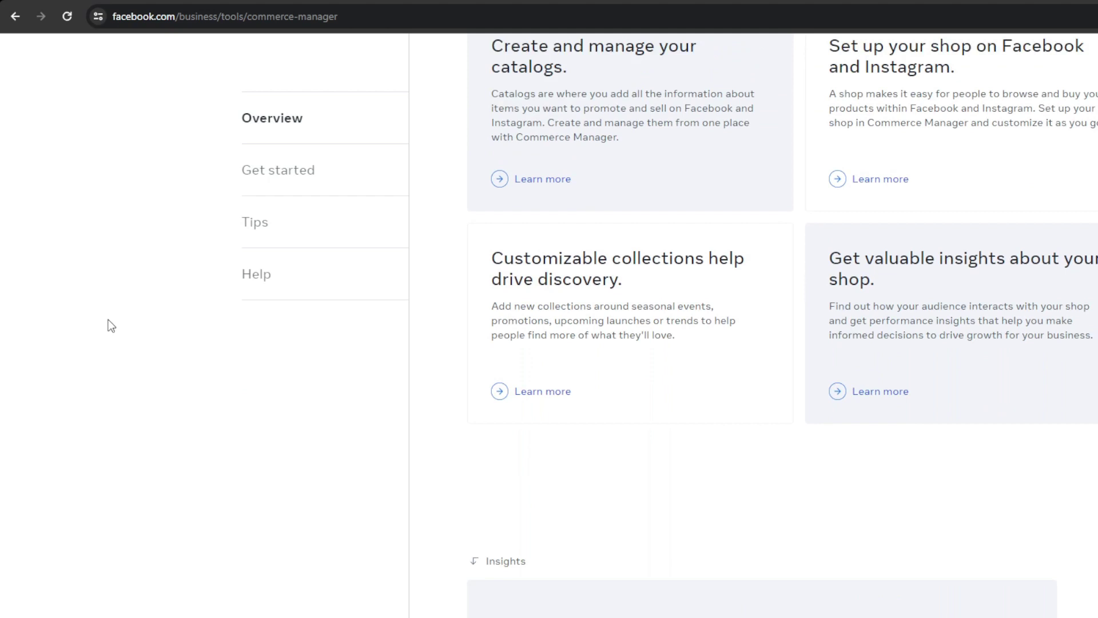
scroll(117, 323, up, 1)
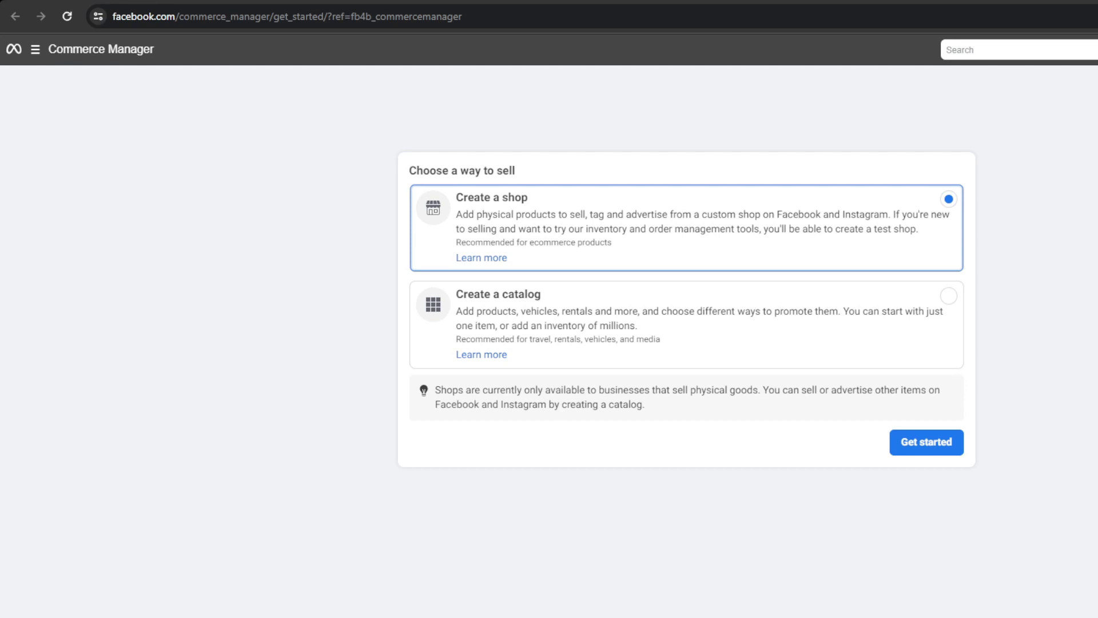
Step: Choose Create a catalog instead of a shop on the Choose a way to sell page
click(549, 326)
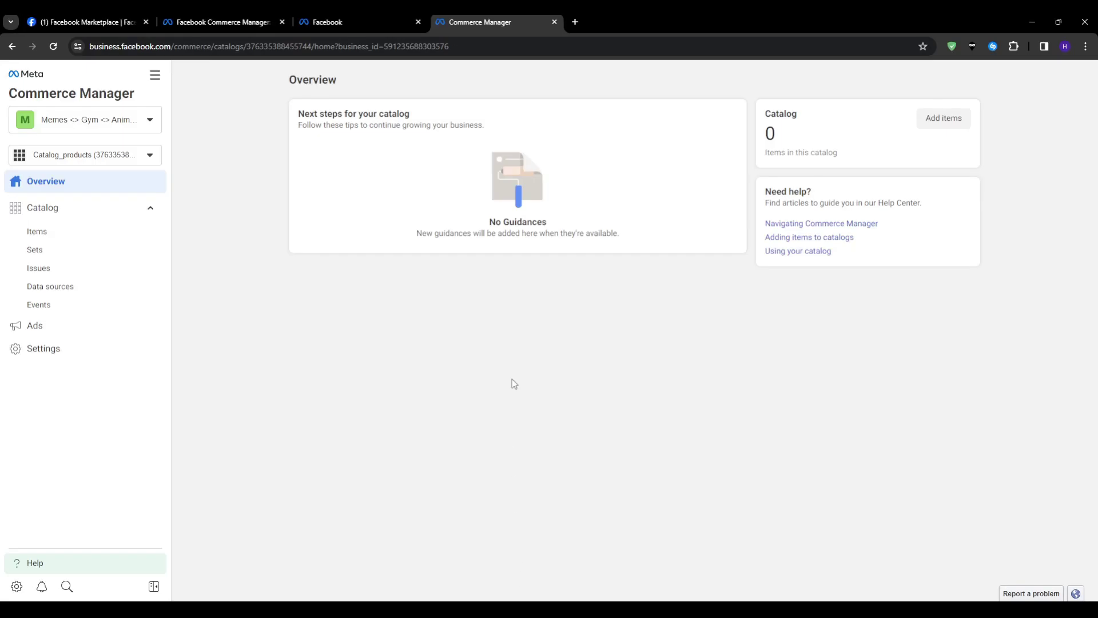
Step: Start adding items to the empty catalog, then open and dismiss the blank row's image upload
click(926, 120)
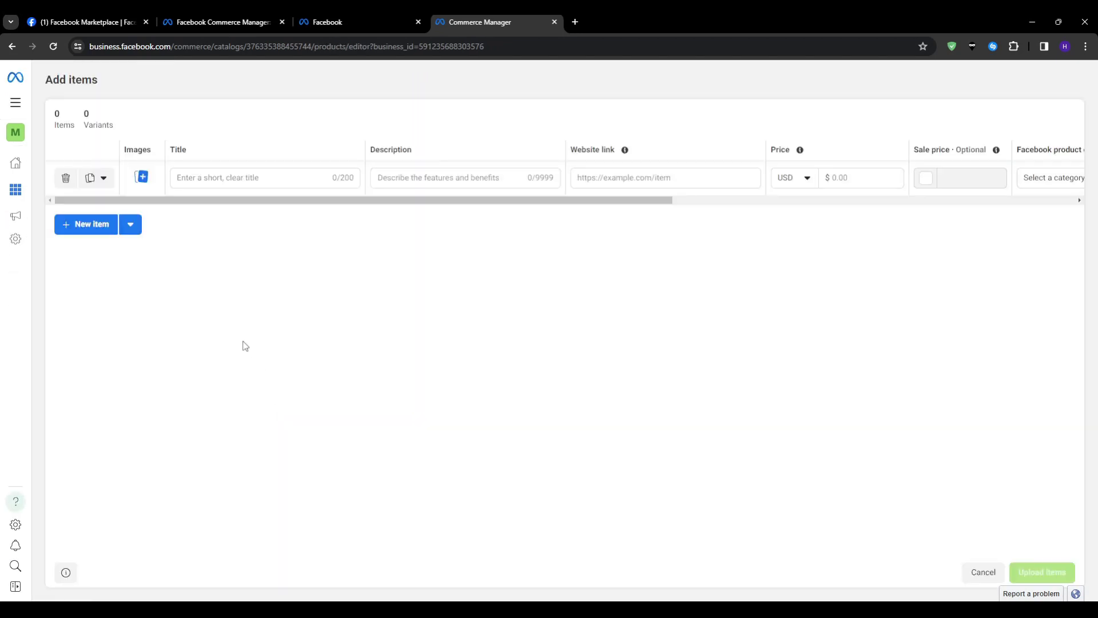
drag(123, 150, 157, 160)
click(157, 161)
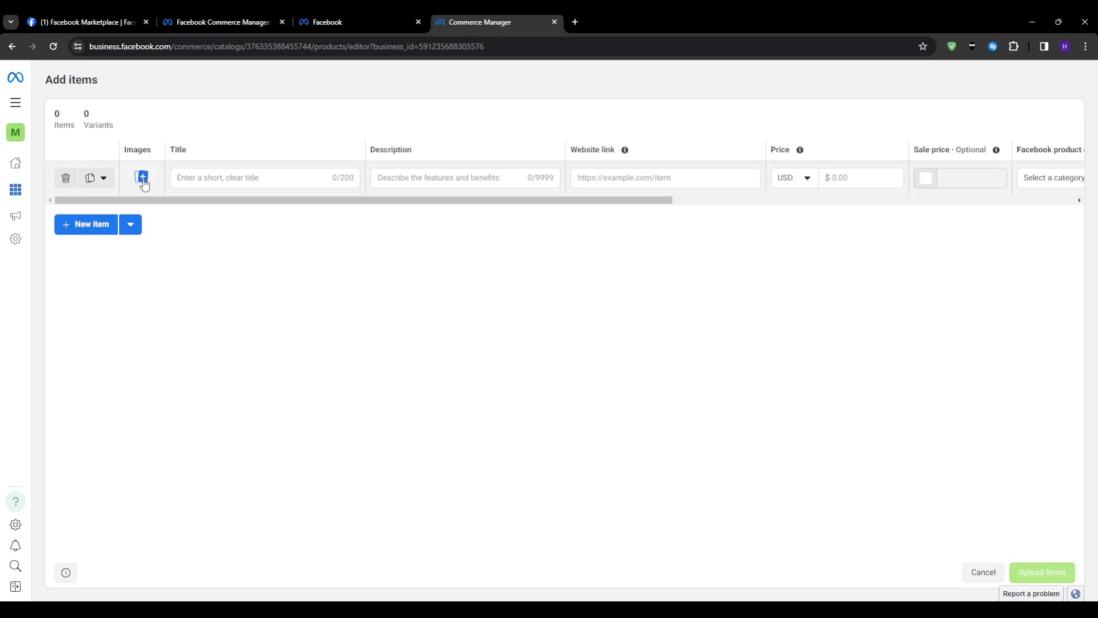
click(142, 178)
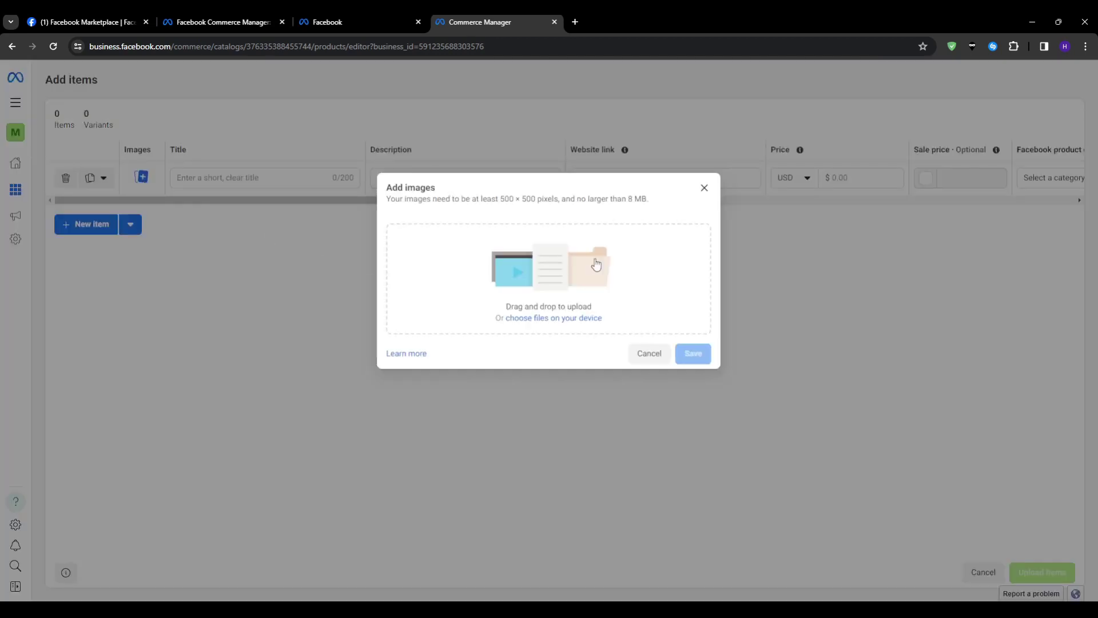
click(706, 188)
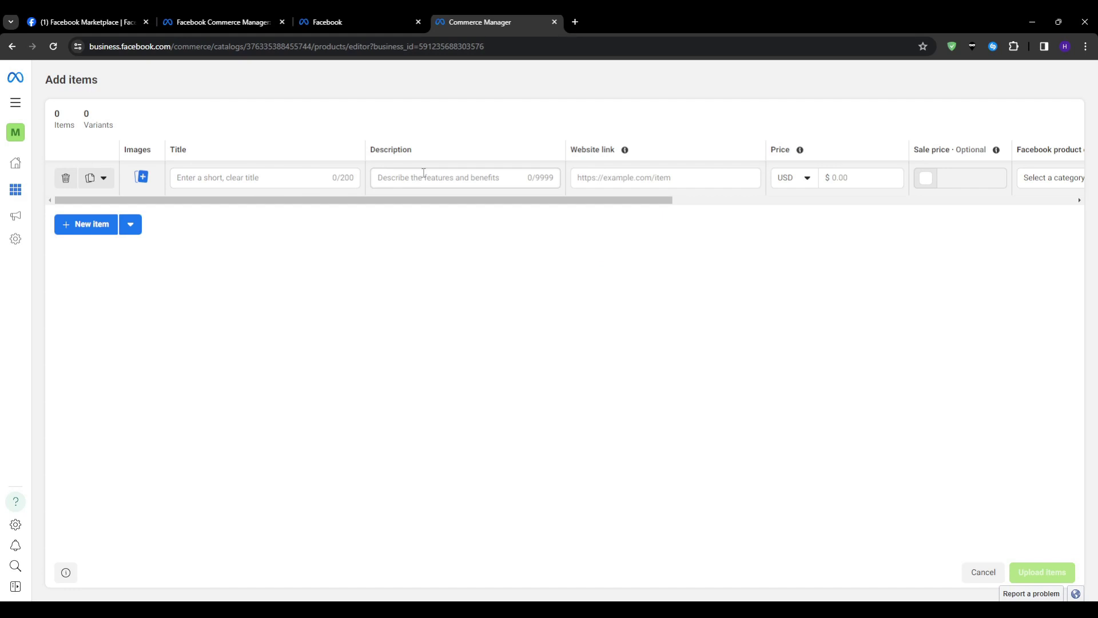
Step: Click into the item's Title and Description fields, leaving both empty
click(268, 177)
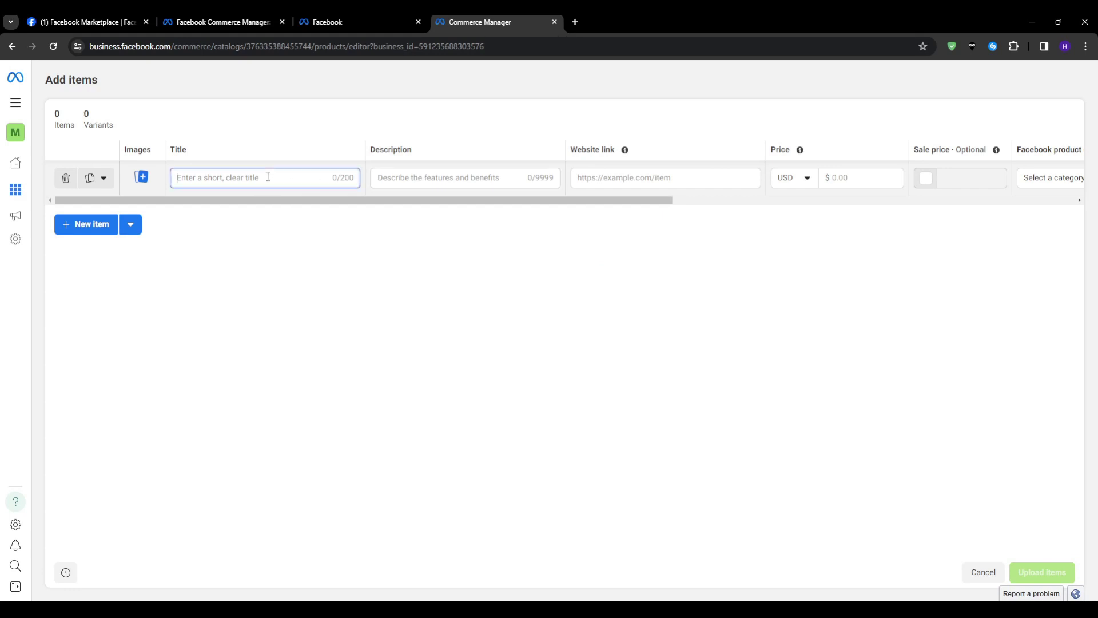
click(395, 179)
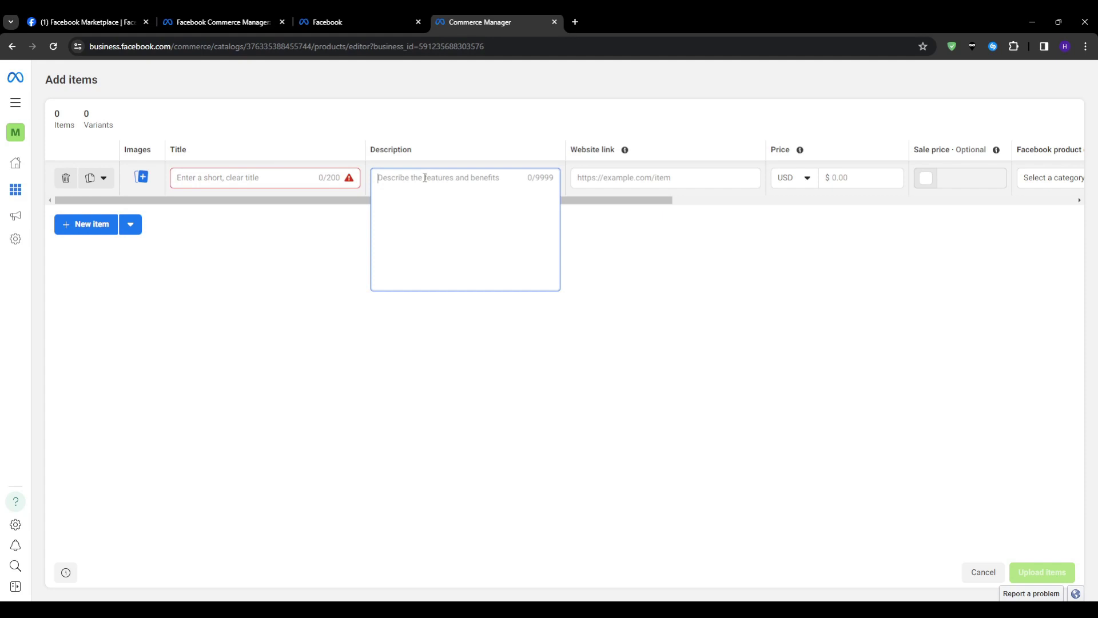
click(354, 226)
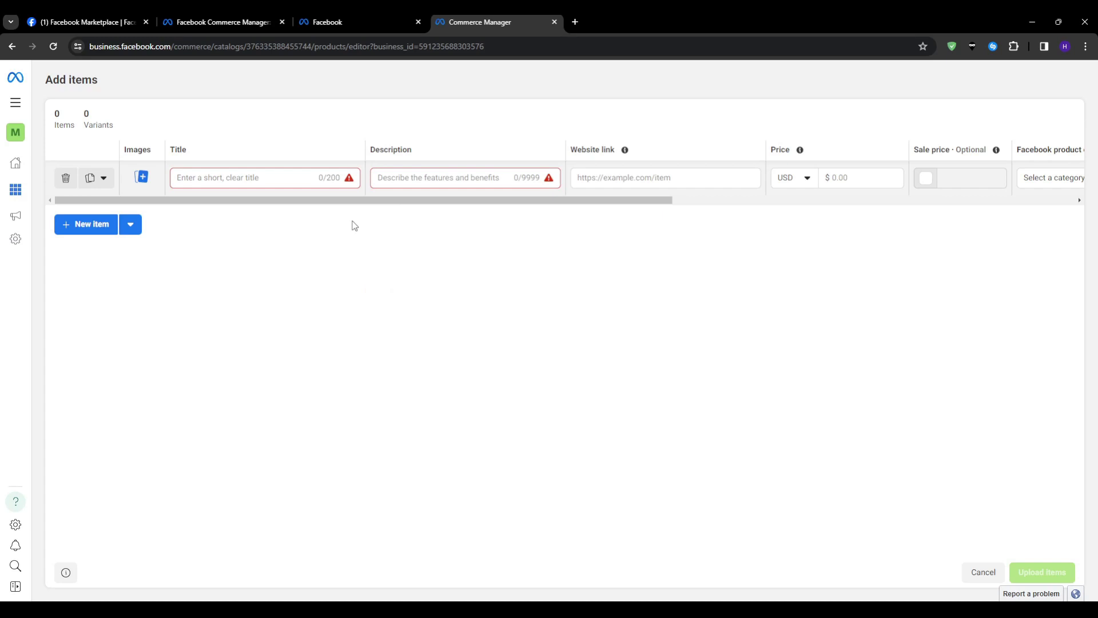
Step: Review the Condition choices keeping New, then move across to the Brand and Content ID columns
drag(426, 201, 660, 198)
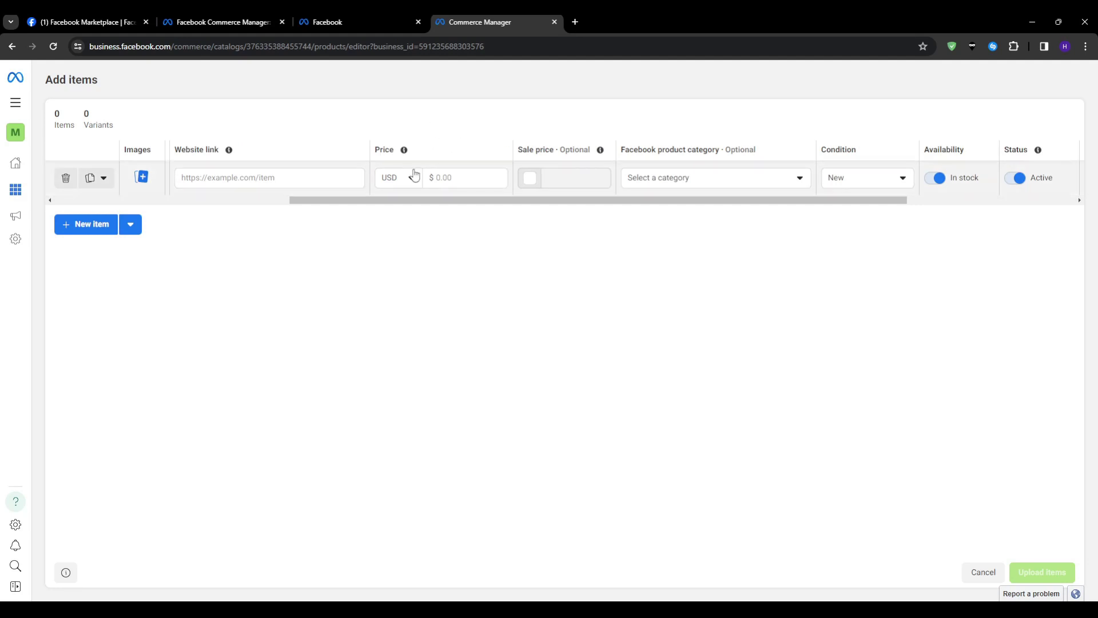
click(880, 178)
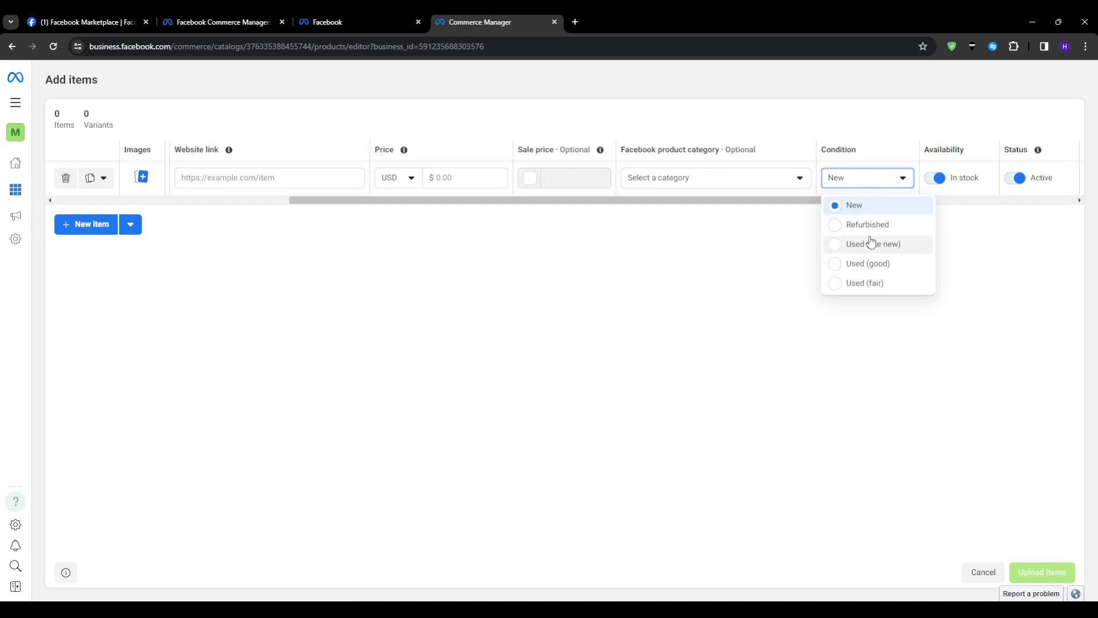
click(856, 108)
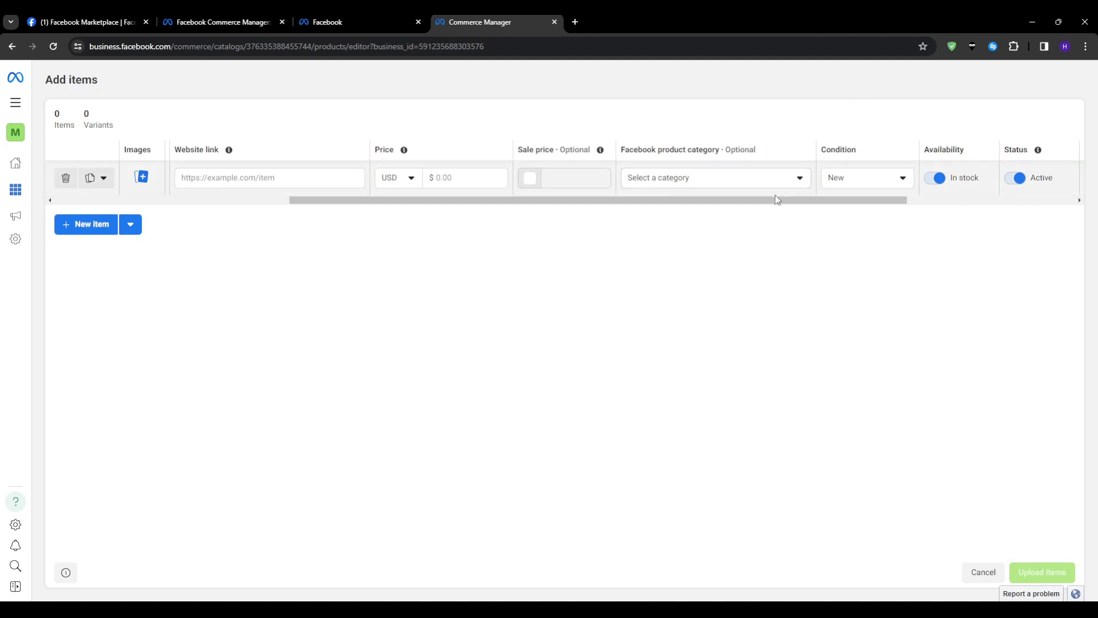
drag(777, 199, 963, 210)
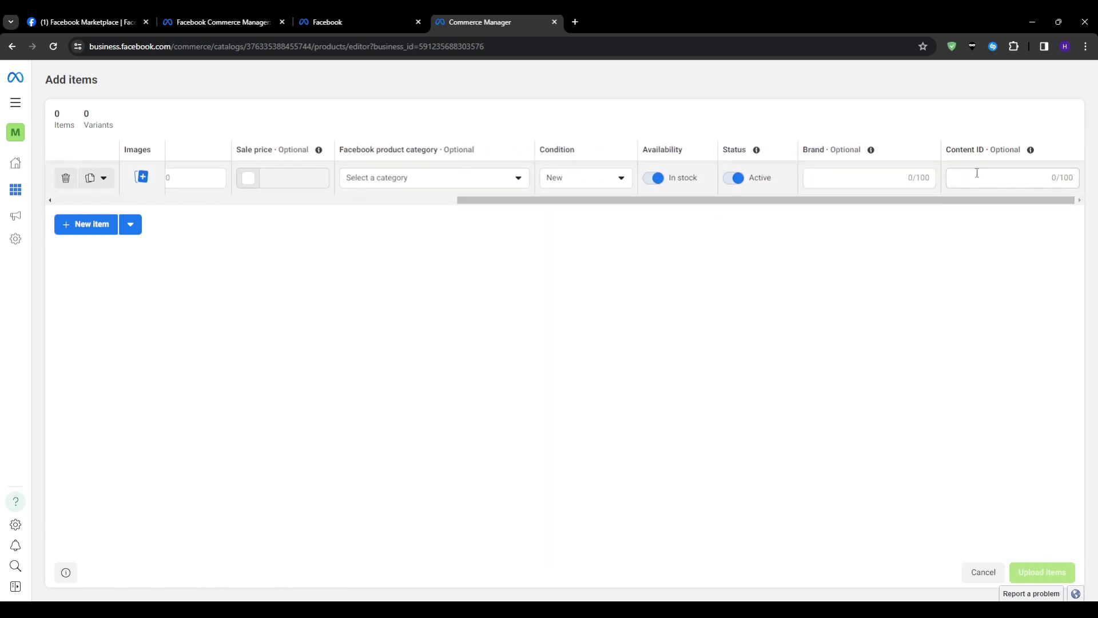
triple_click(984, 150)
click(843, 312)
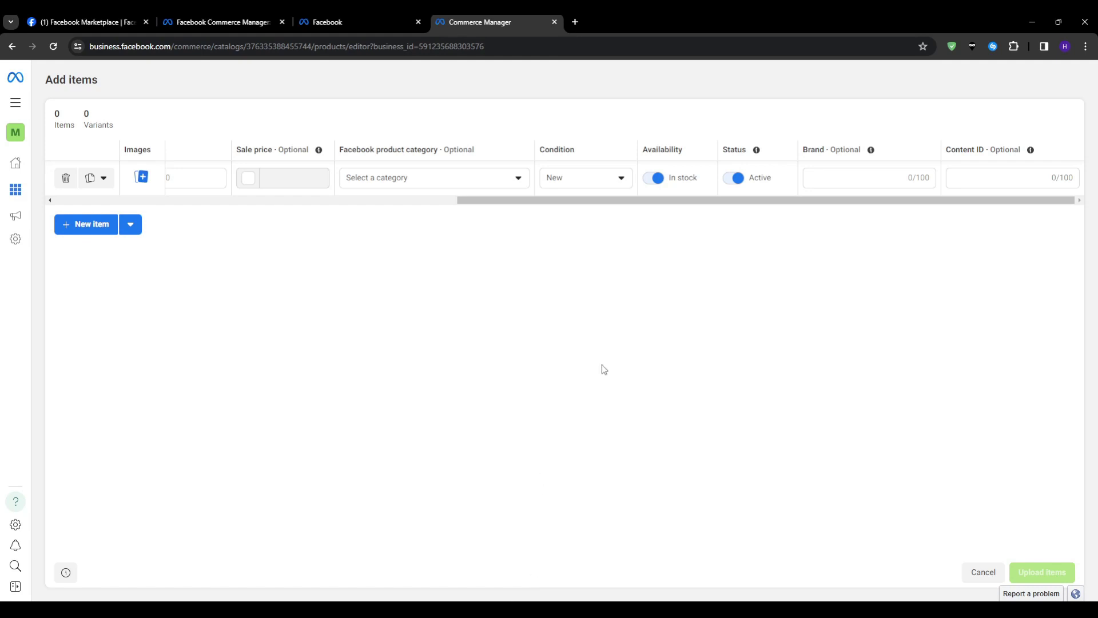
Step: Return to the ways of adding items, pick Data feed, and continue
click(13, 45)
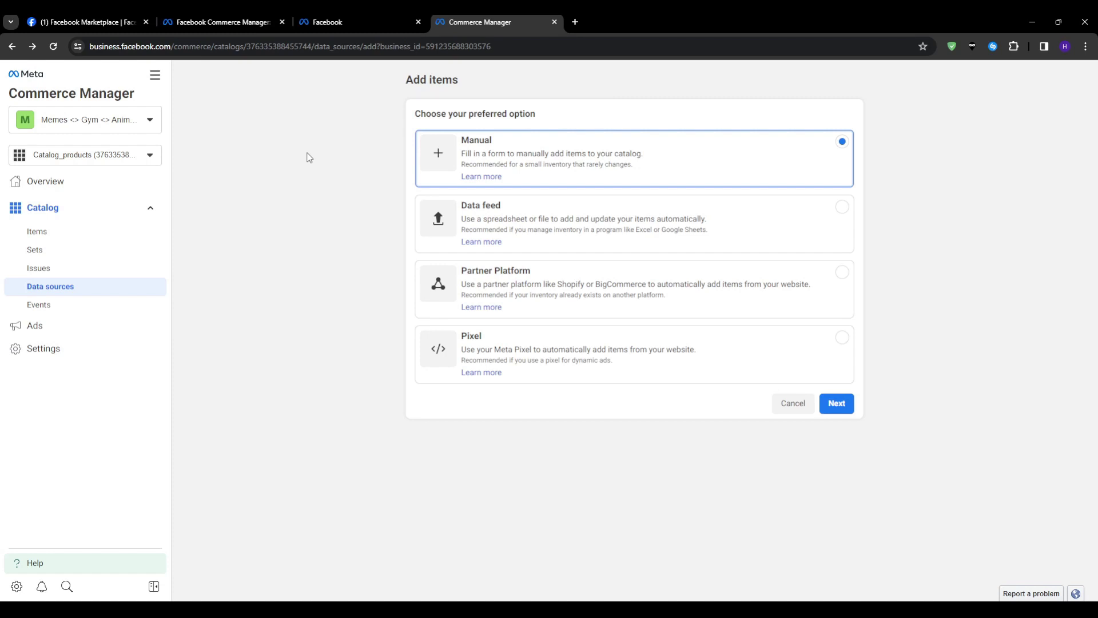
click(544, 210)
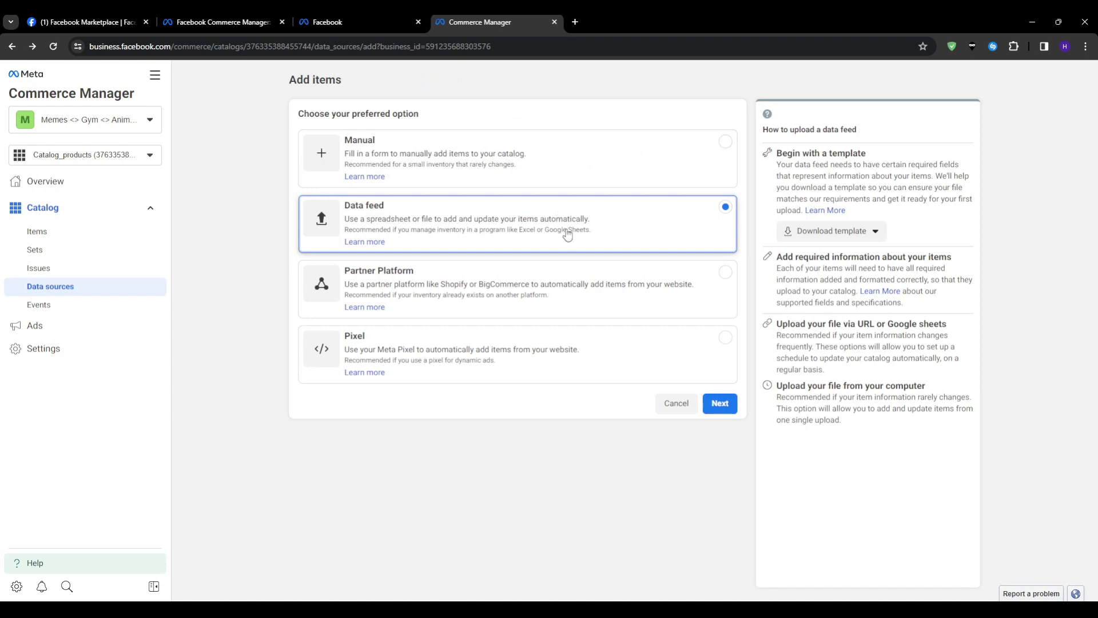
click(730, 405)
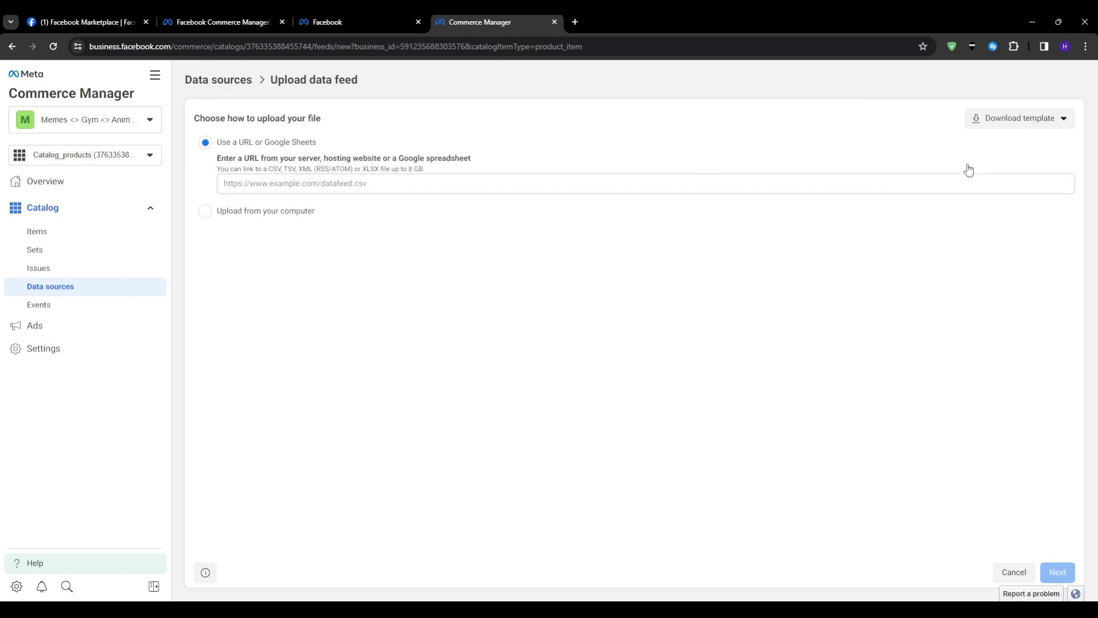
Step: Check the feed template formats, switch to Upload from your computer, then go to Overview
click(1060, 120)
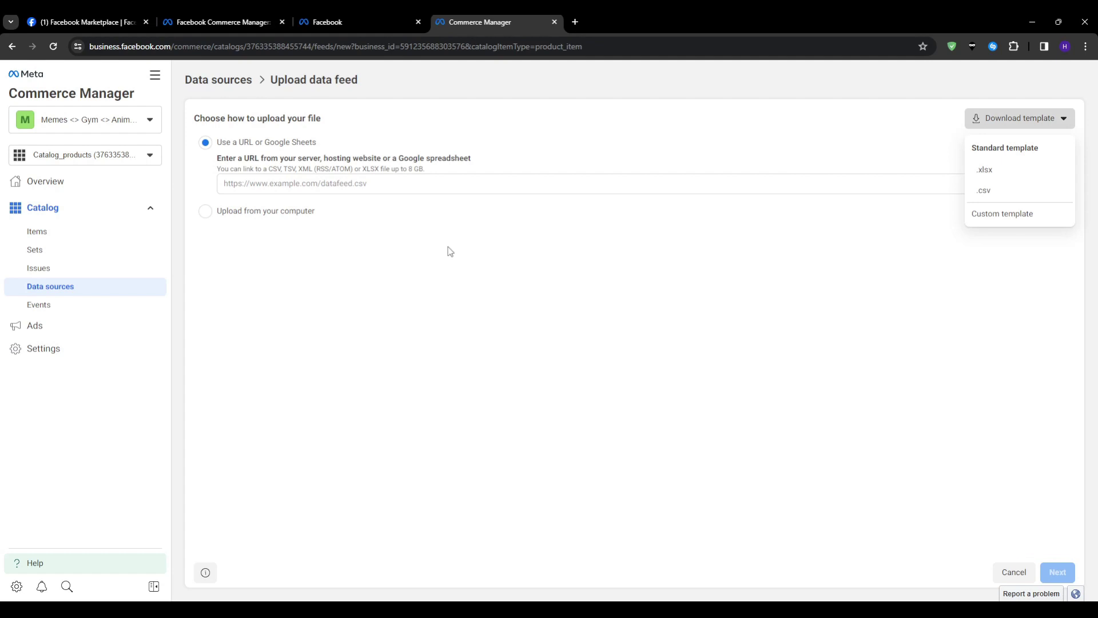
click(407, 255)
click(289, 216)
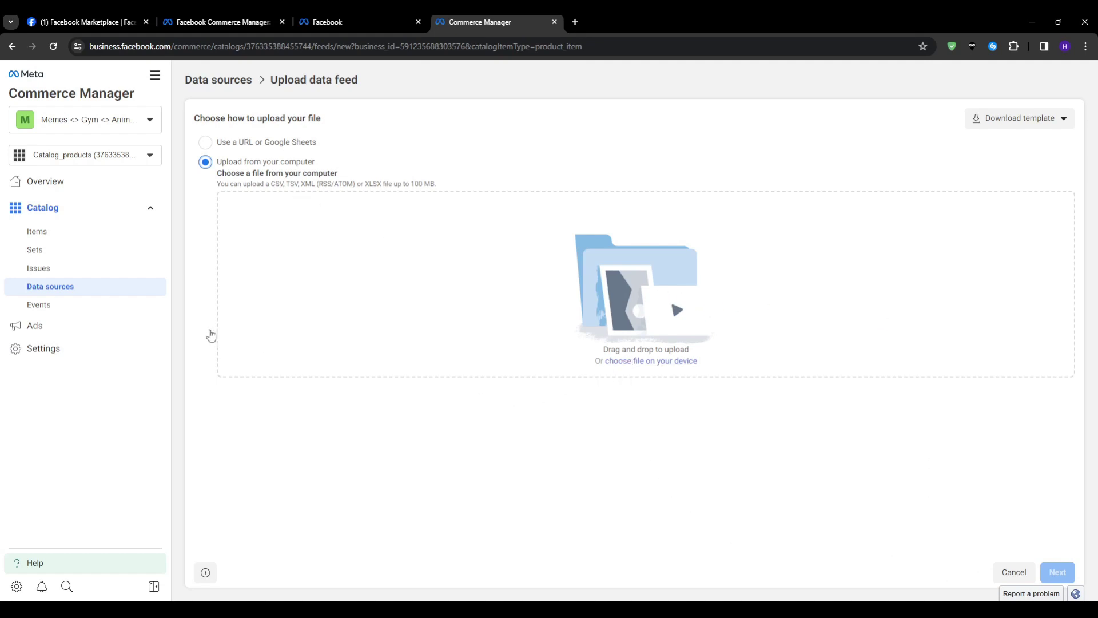
click(73, 184)
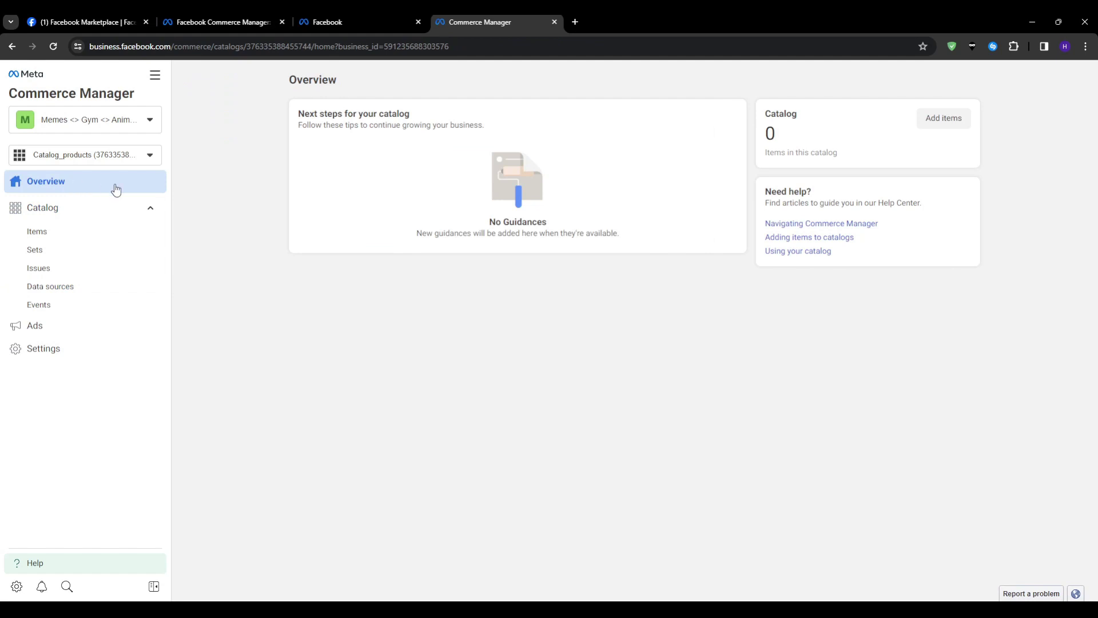
click(155, 75)
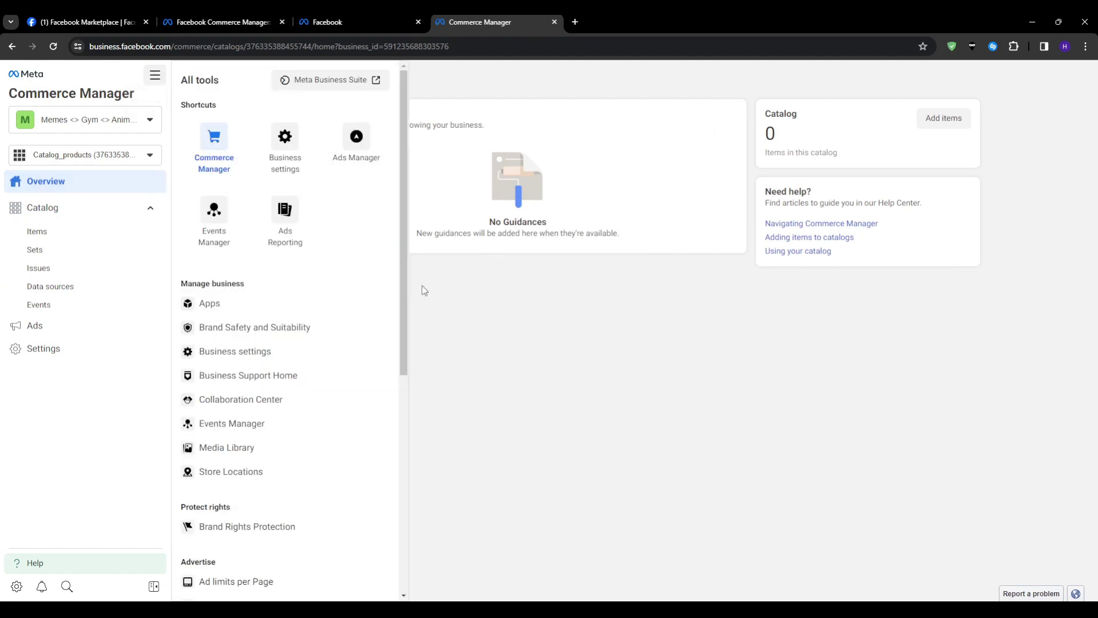
scroll(369, 327, down, 7)
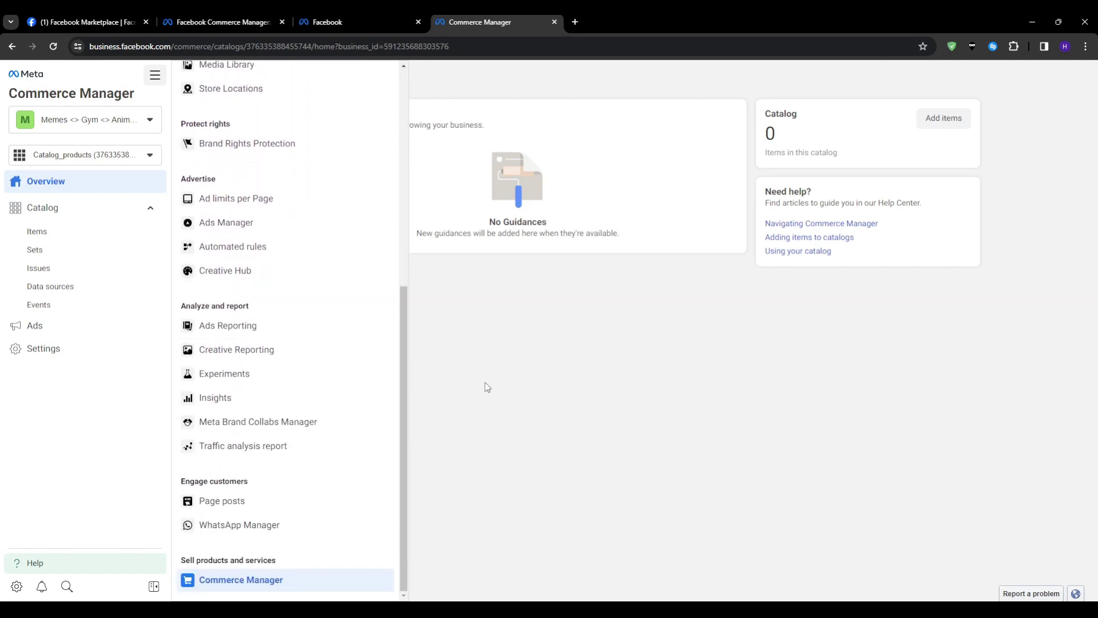
click(606, 454)
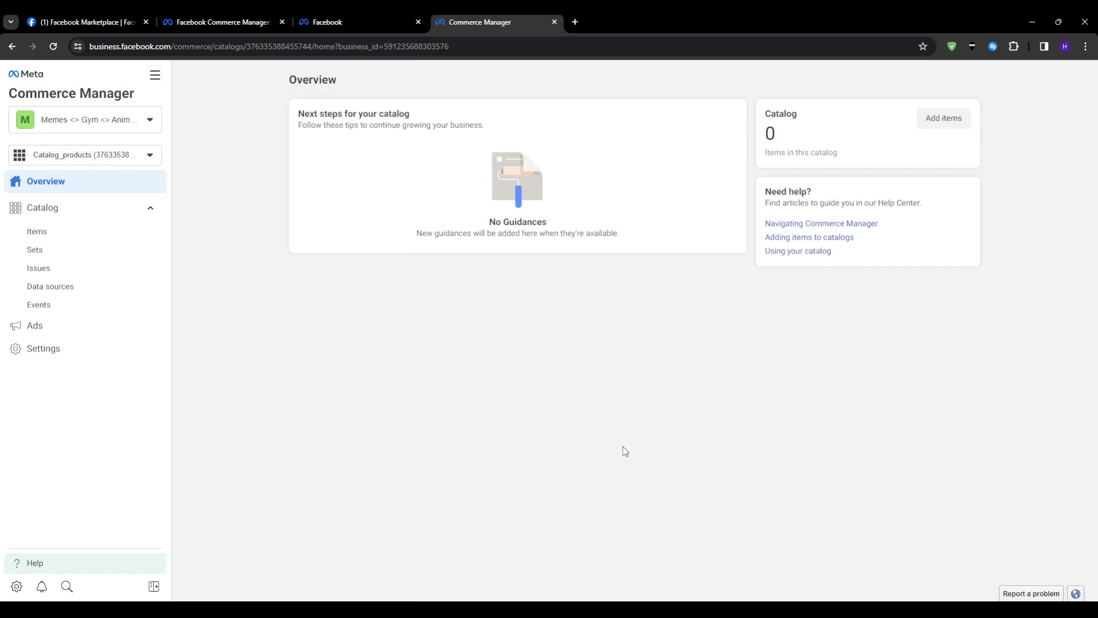